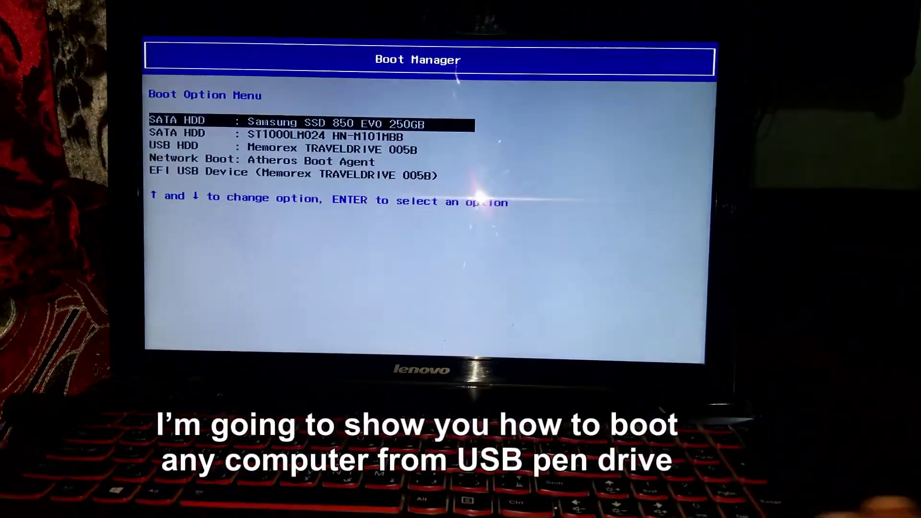
Step: Move through the Boot Manager device list, then choose Windows recovery options instead of installing
key("Down")
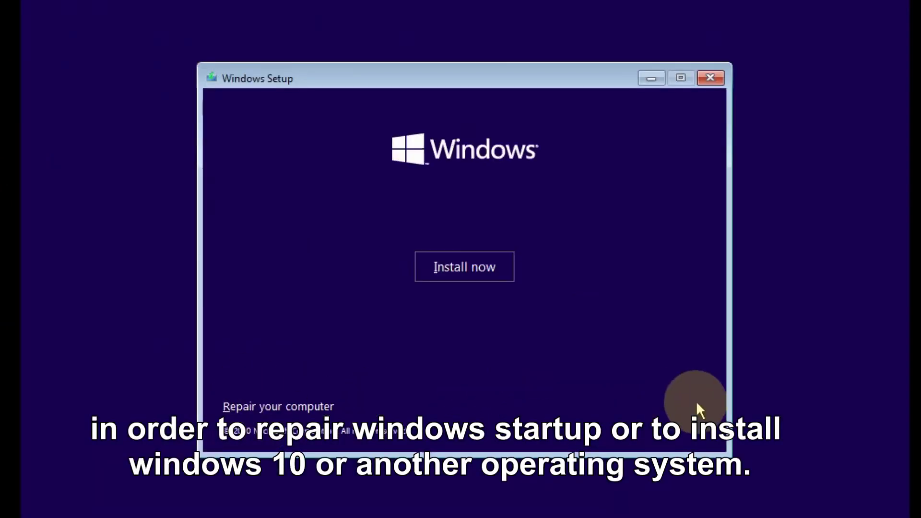
left_click(253, 406)
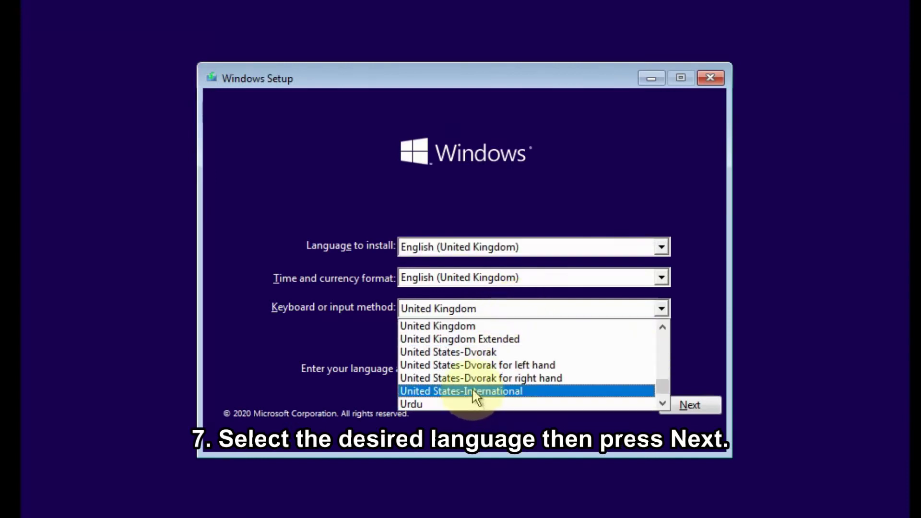
Step: Choose United States-International as the keyboard layout and continue past the language settings
left_click(473, 392)
left_click(696, 407)
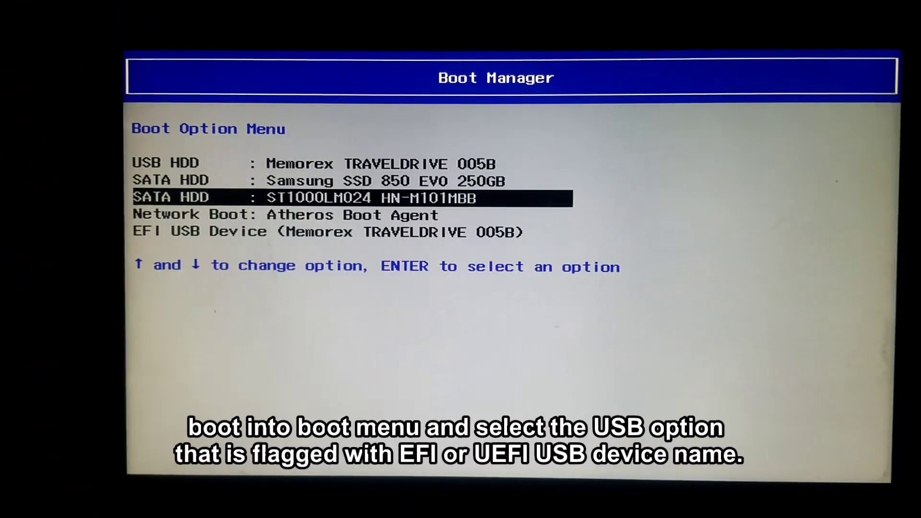
Step: Highlight the EFI USB Device entry in the Boot Manager list
key("Down")
key("Down")
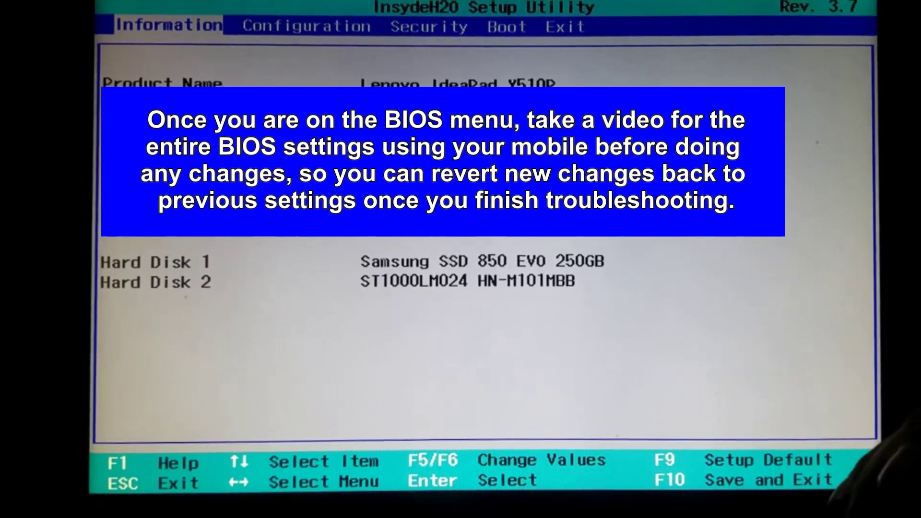
Step: Go to the Boot page and set USB Boot to Enabled
key("Right")
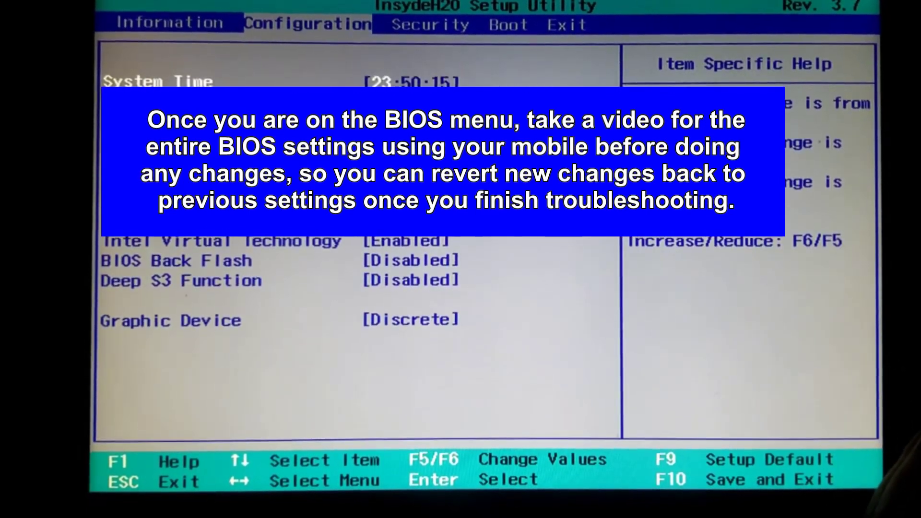
key("Right")
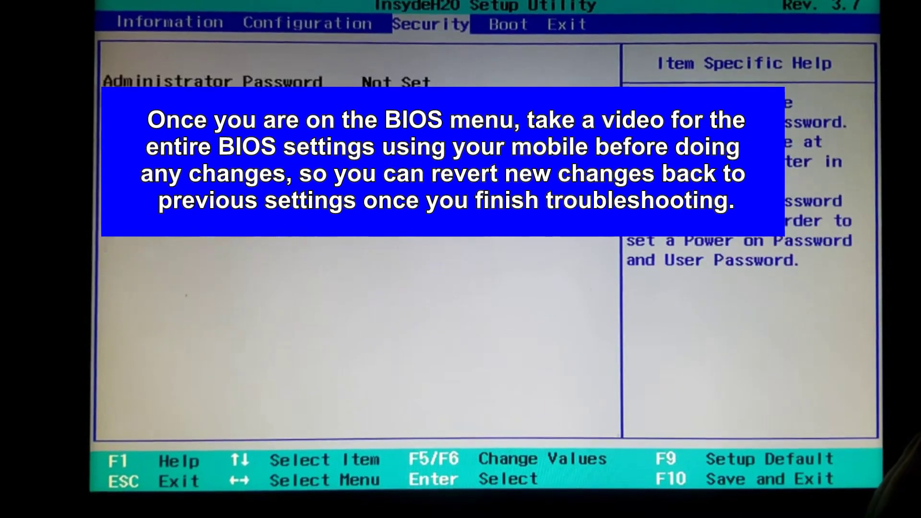
key("Right")
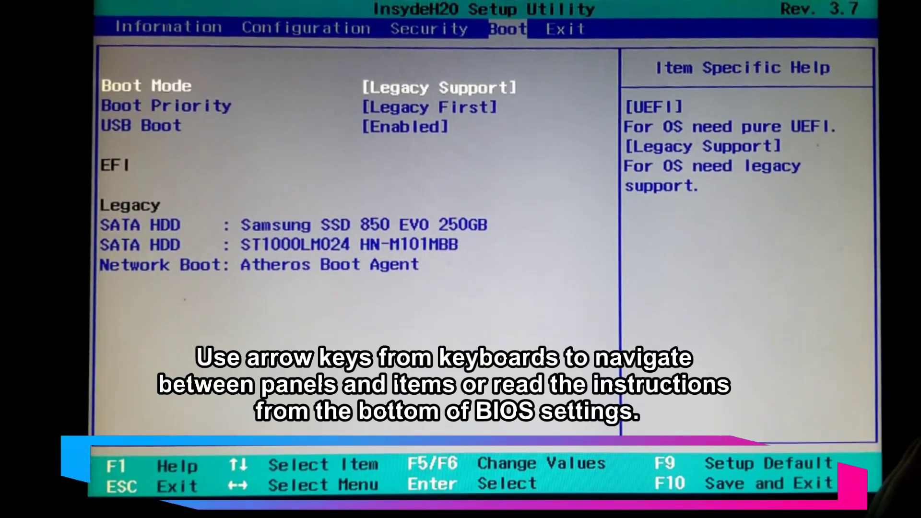
key("Left")
key("Return")
key("Up")
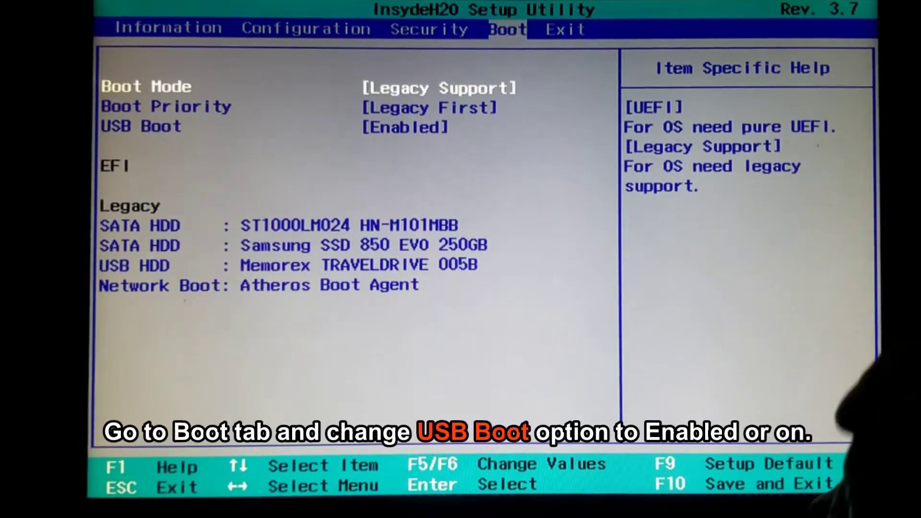
key("Down")
key("Down")
key("Return")
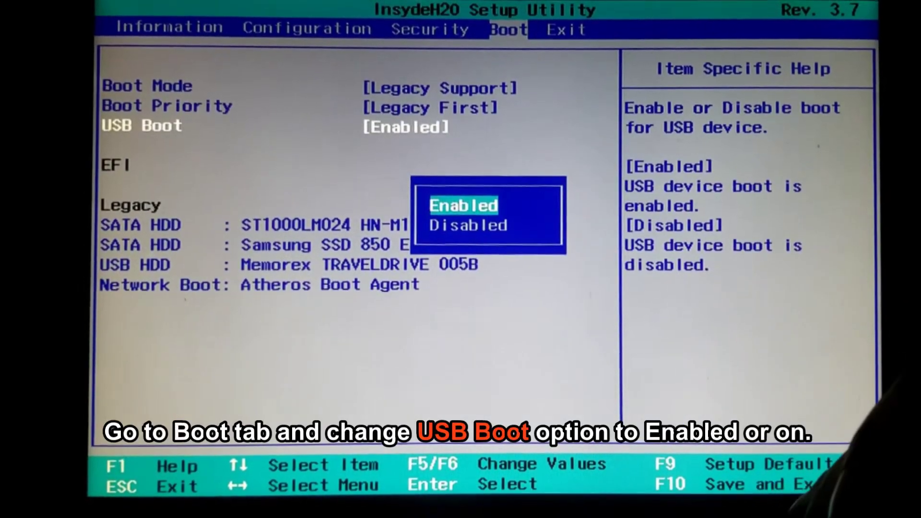
key("Return")
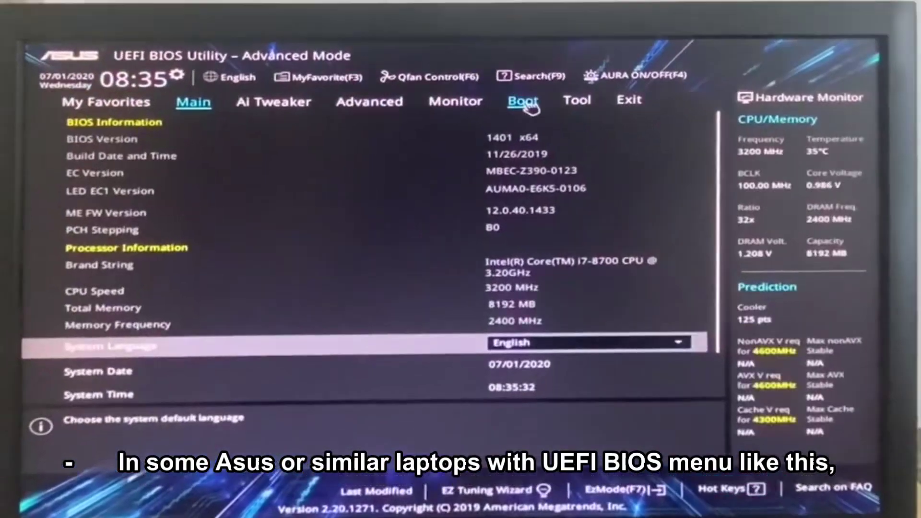
Step: Set the Secure Boot OS Type to Other OS
left_click(525, 85)
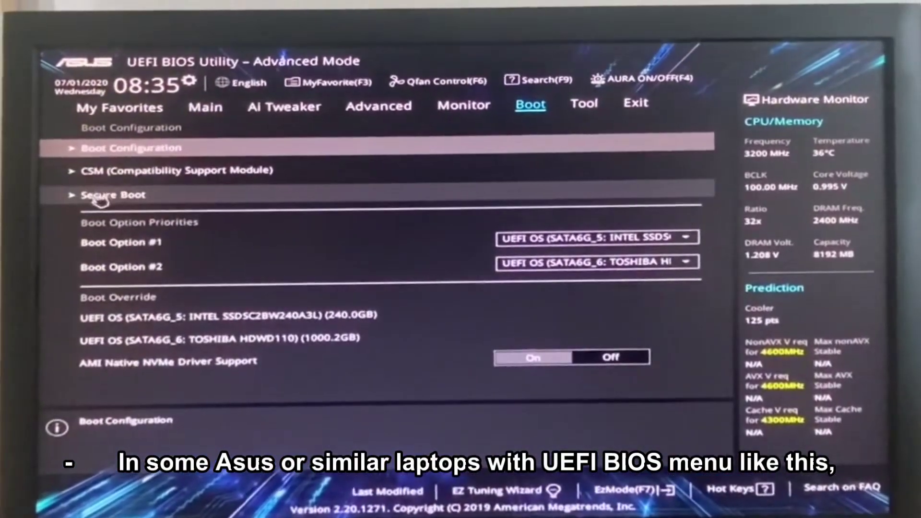
left_click(100, 200)
left_click(544, 188)
left_click(522, 191)
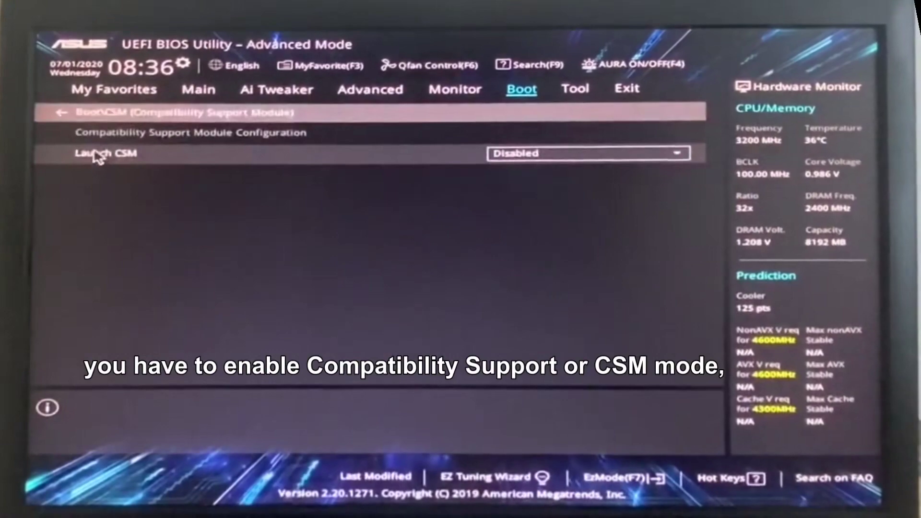
Step: Set Launch CSM to Enabled and go to the Exit page to save
left_click(561, 154)
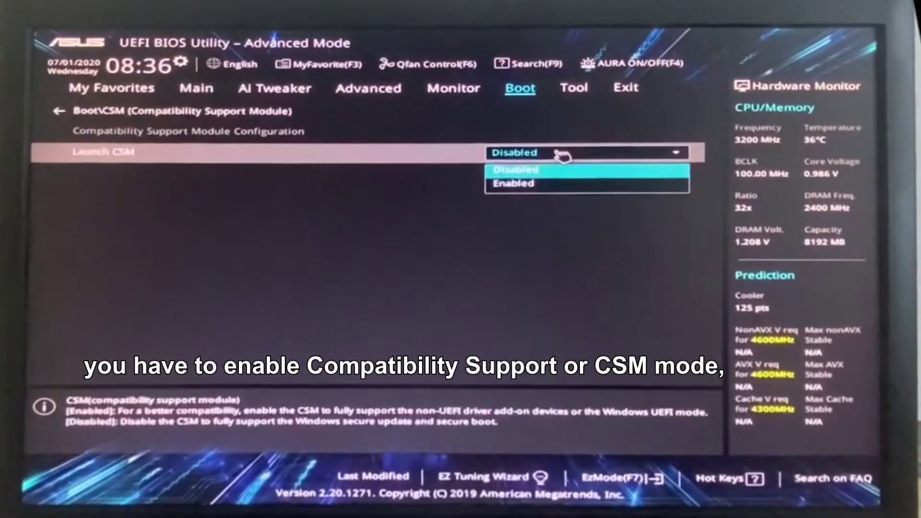
left_click(513, 184)
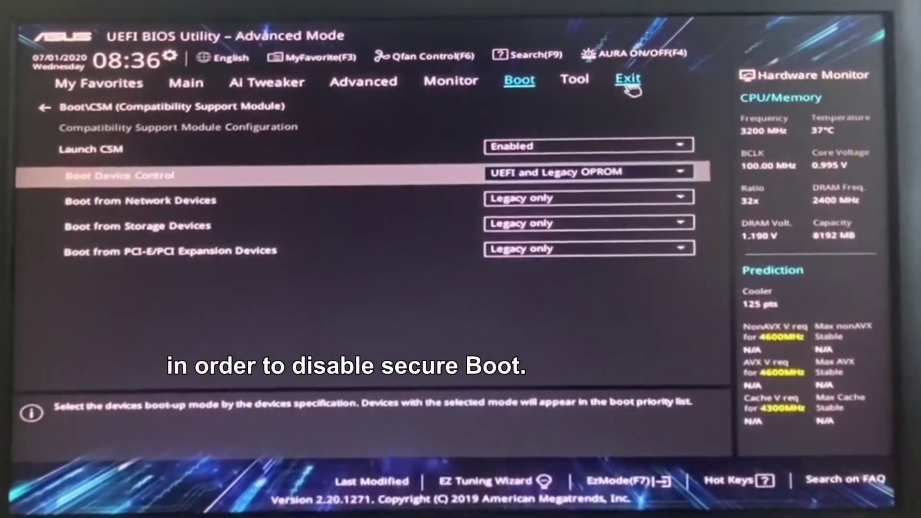
left_click(630, 86)
Step: Set Boot Mode to Legacy Support
left_click(156, 137)
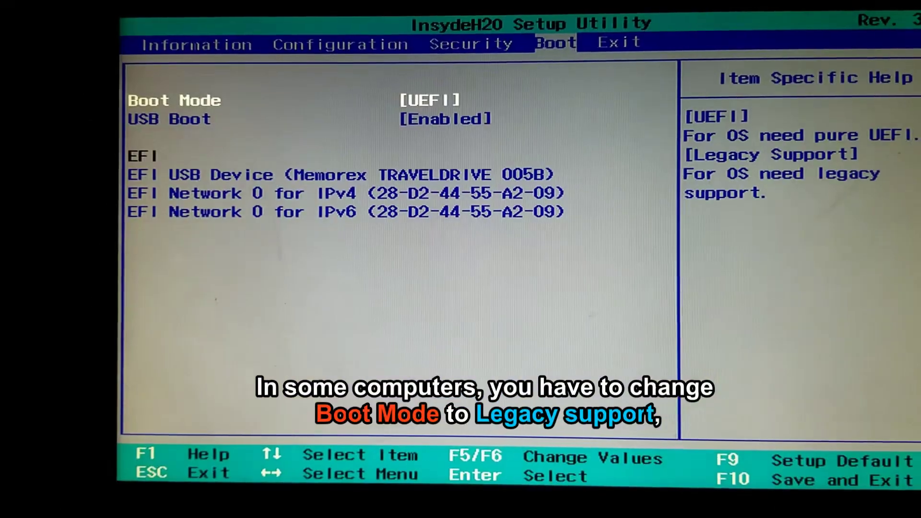
key("Return")
key("Down")
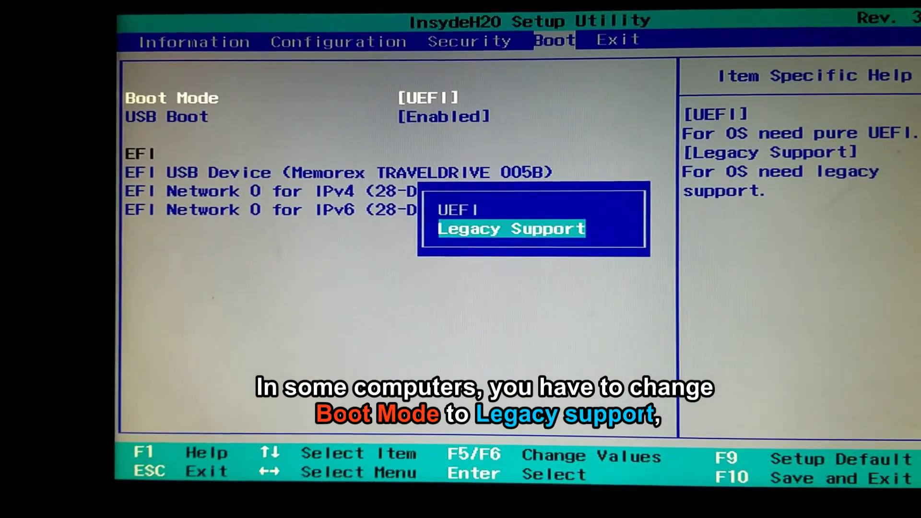
key("Return")
Step: Set USB Legacy to Enabled on the Configuration page
key("Left")
key("Left")
key("Down")
key("Down")
key("Return")
key("Down")
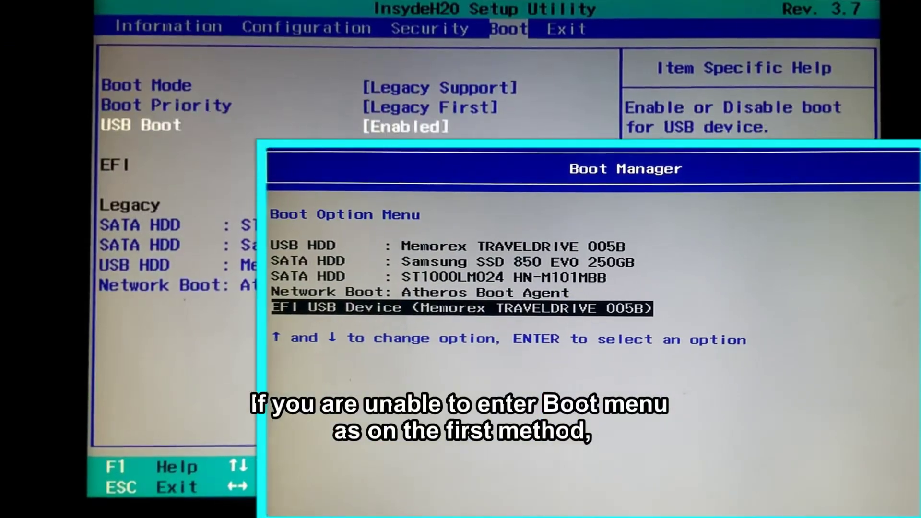
key("Down")
key("Down")
key("Down")
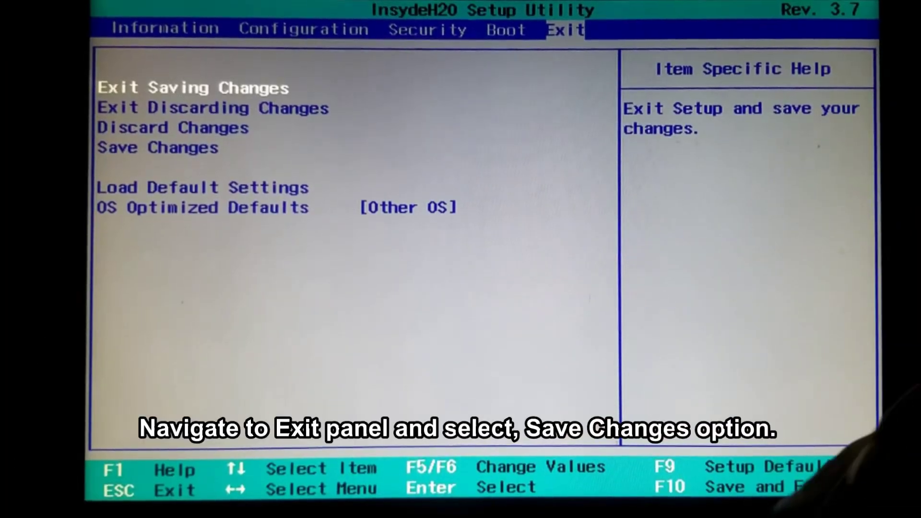
Step: Save the changes without exiting and confirm with Yes
key("Down")
key("Down")
key("Down")
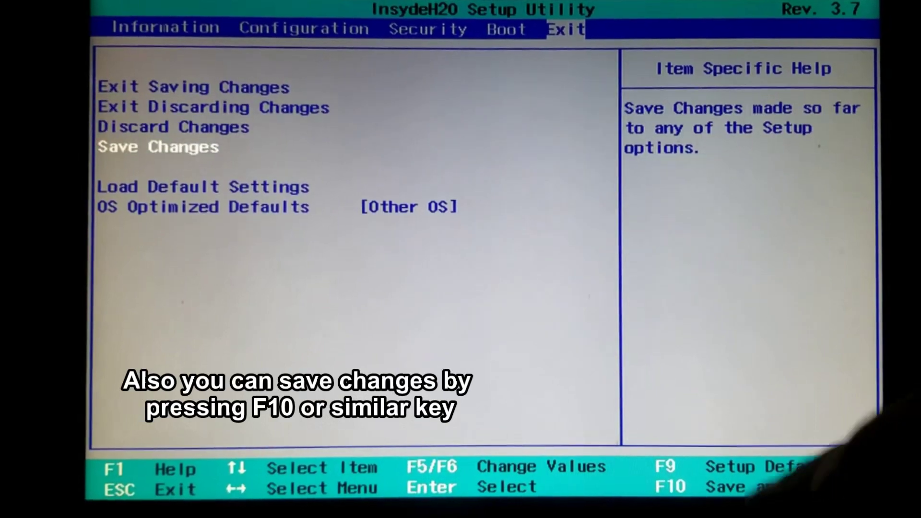
key("Return")
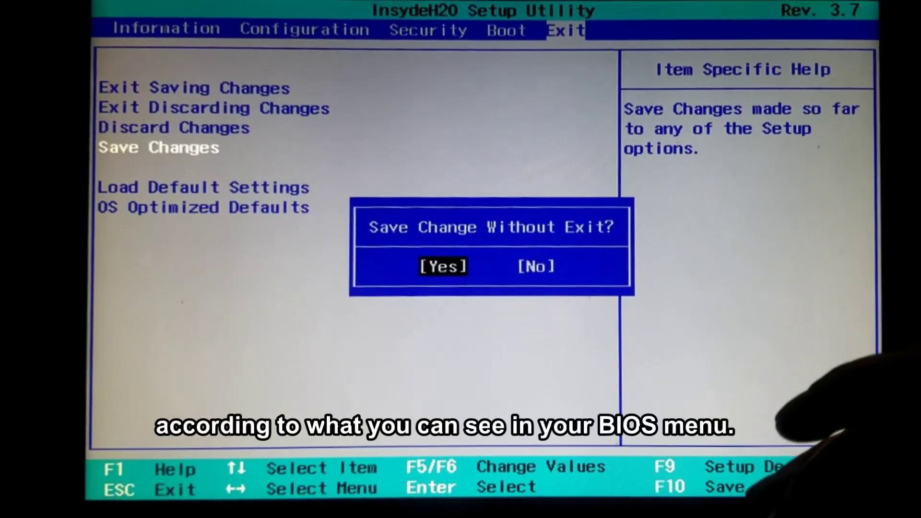
key("Return")
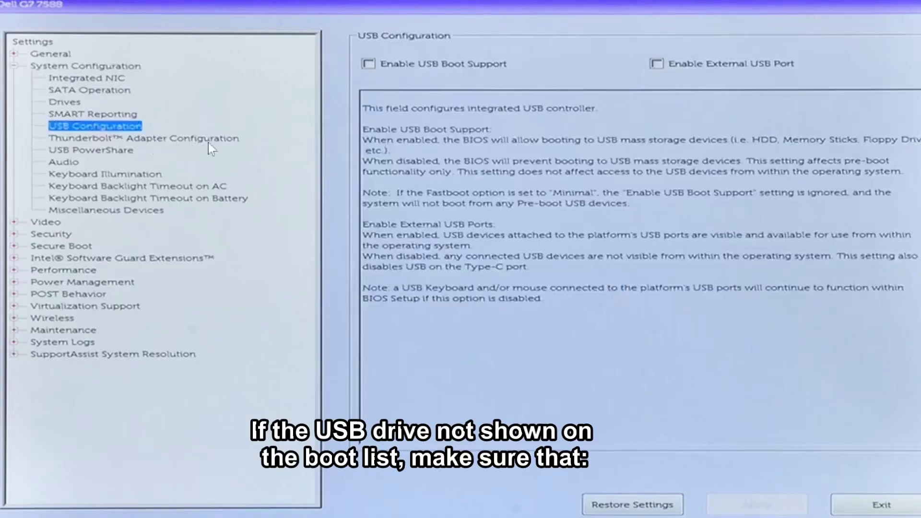
Step: Tick Enable Thunderbolt Adapter Boot Support under Thunderbolt Adapter Configuration
left_click(175, 140)
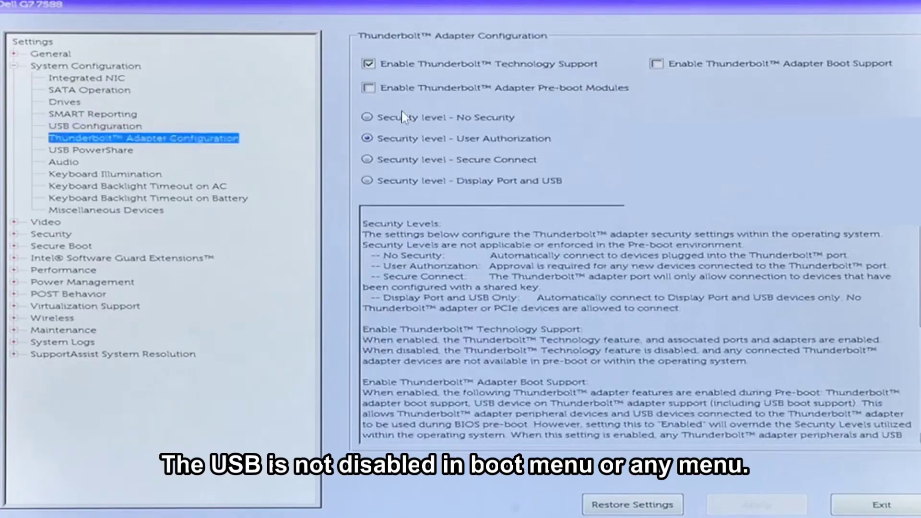
left_click(656, 64)
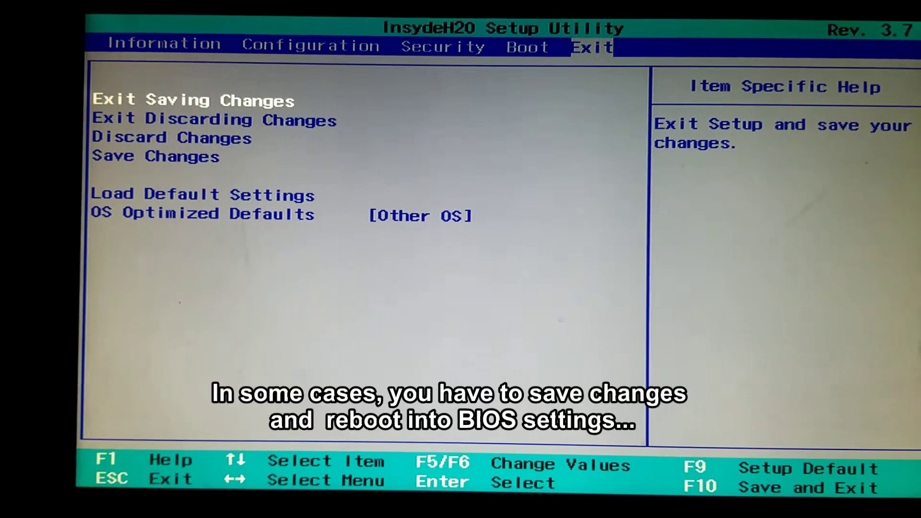
Step: Select Exit Saving Changes on the Exit page
key("Return")
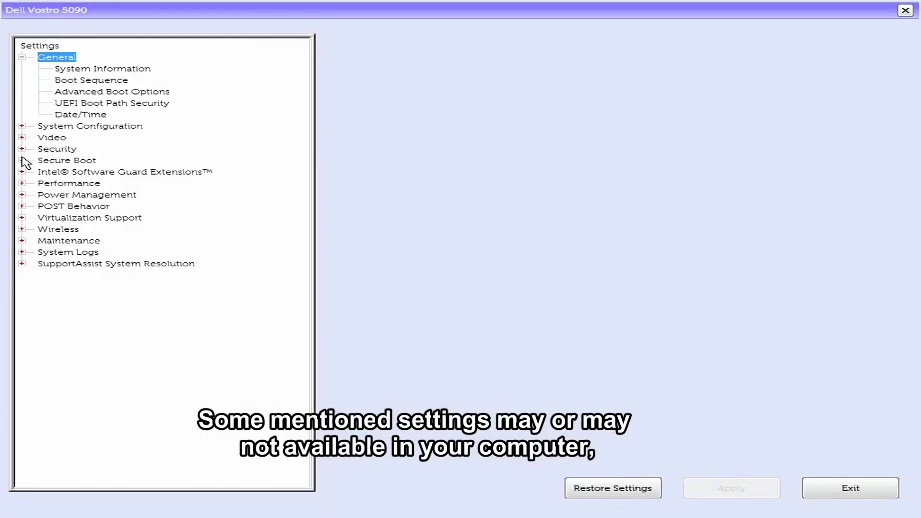
Step: Open Secure Boot Enable under Secure Boot, then go to Advanced Boot Options
left_click(21, 160)
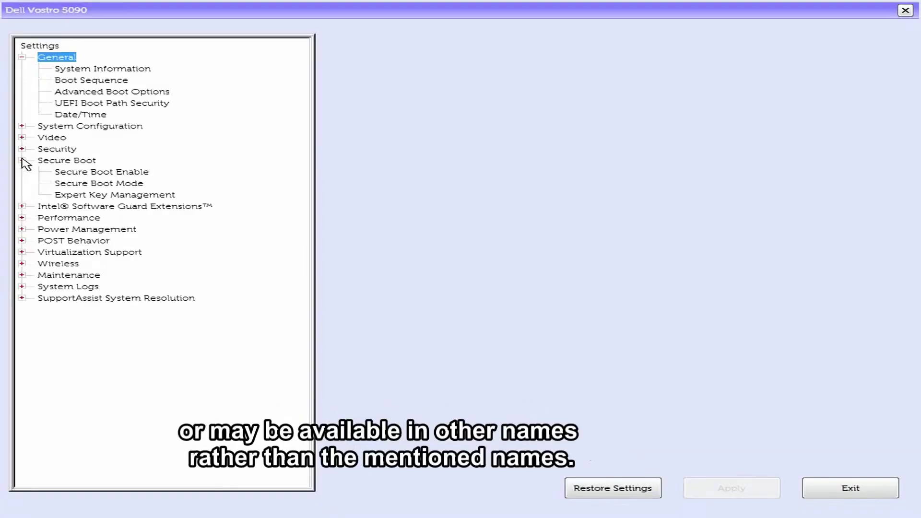
left_click(78, 163)
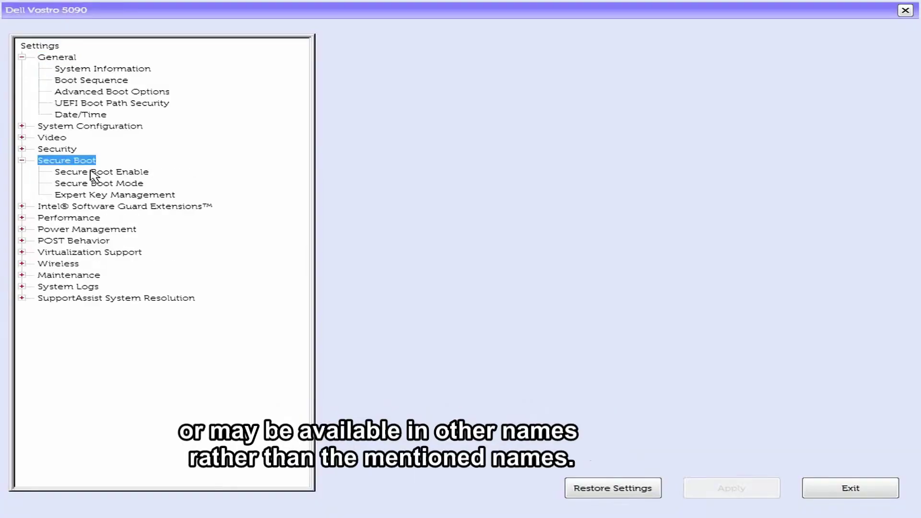
left_click(91, 174)
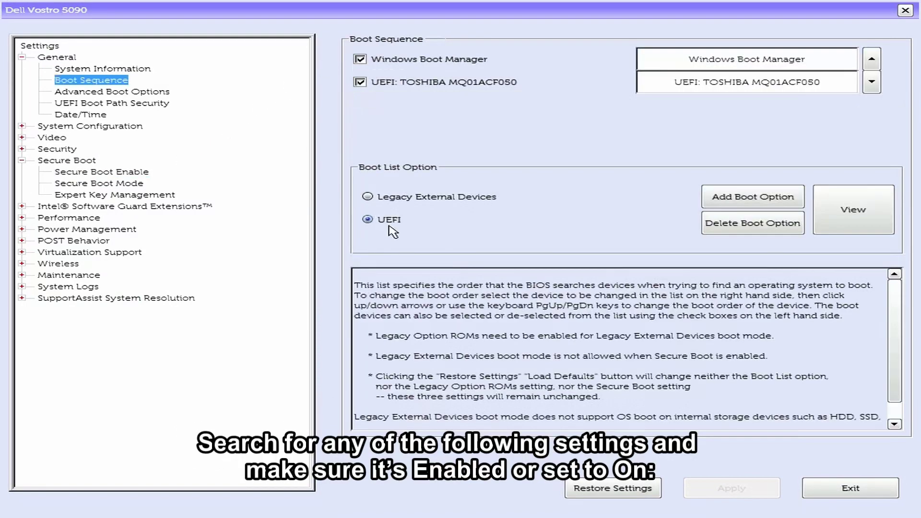
left_click(381, 220)
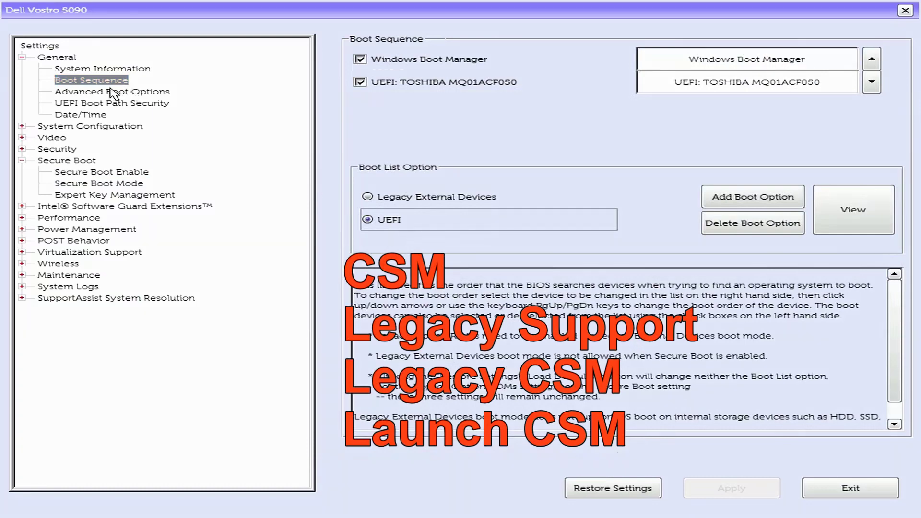
left_click(113, 92)
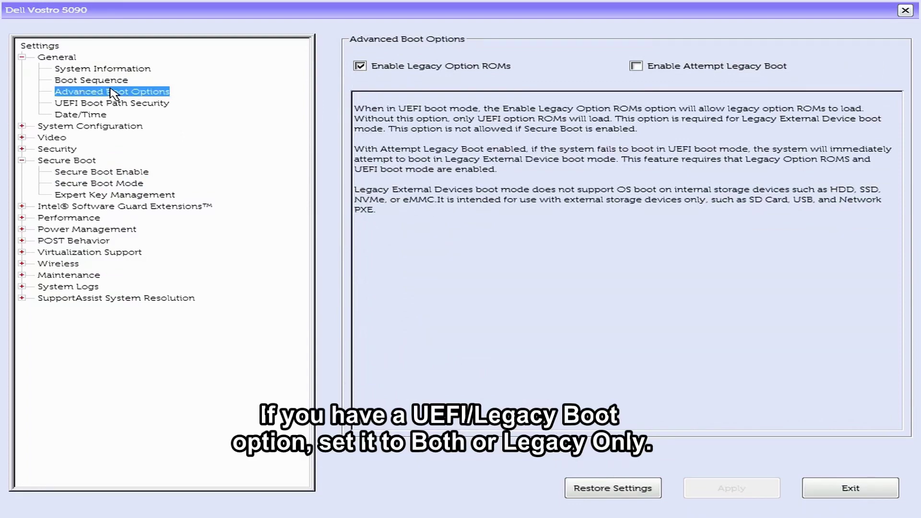